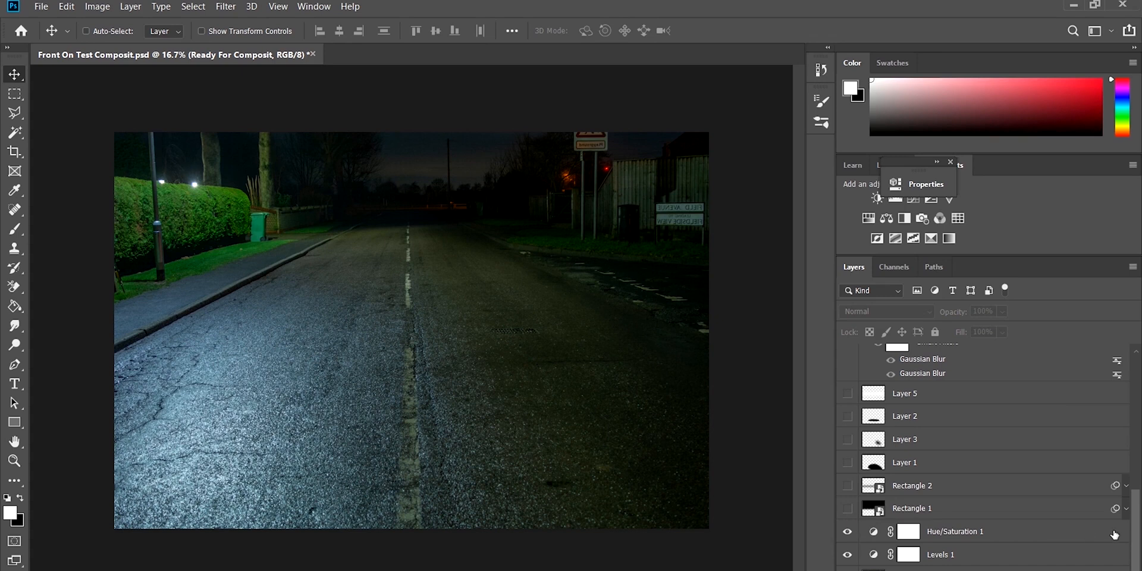
Show the Ready For Composit layer so the car appears over the night road
scroll(982, 452, "up", 5)
scroll(940, 420, "up", 2)
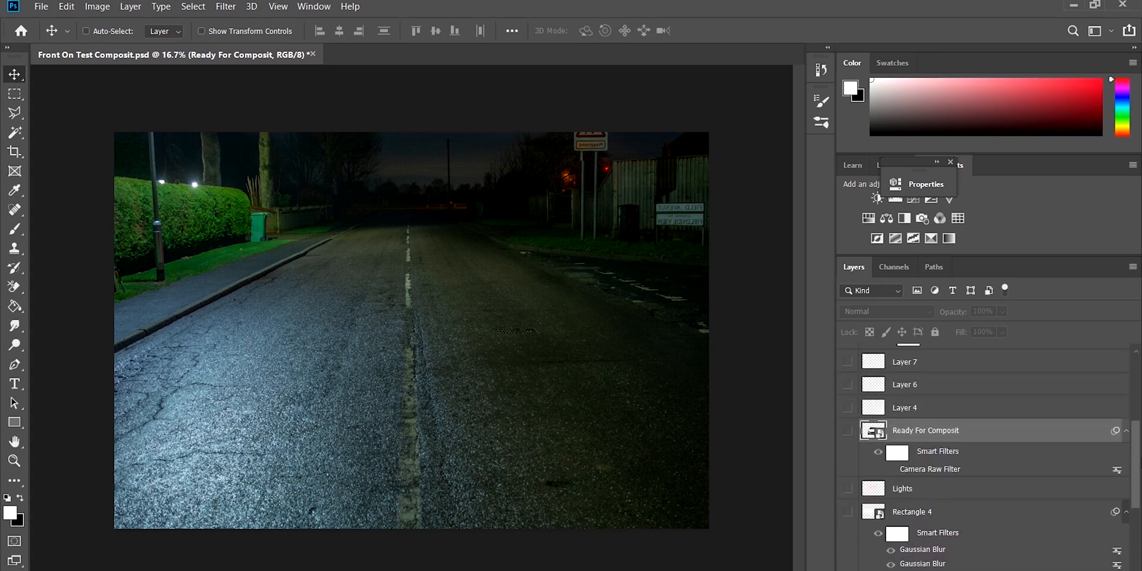
left_click(847, 431)
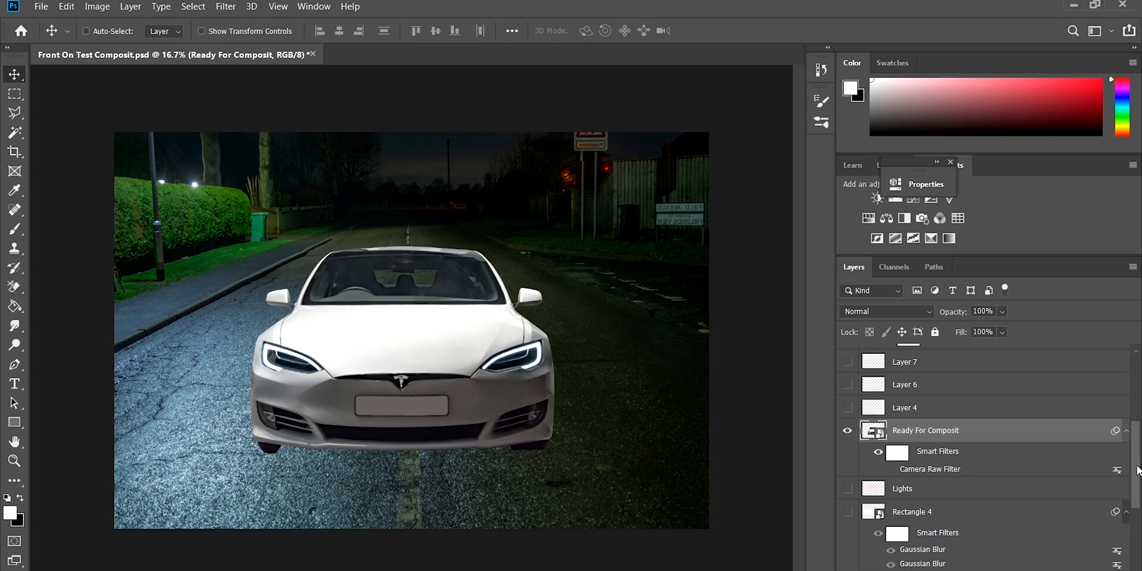
Show the Rectangle 1 and Rectangle 2 layers to black out the scenery behind the car
left_click_drag(1138, 470, 1138, 484)
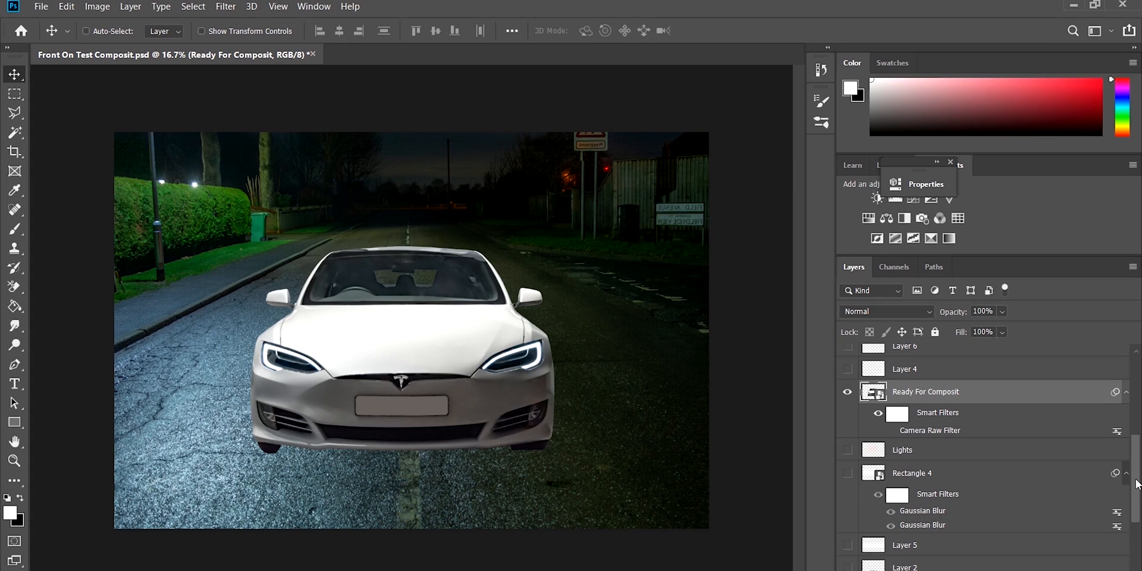
left_click_drag(1136, 480, 1136, 534)
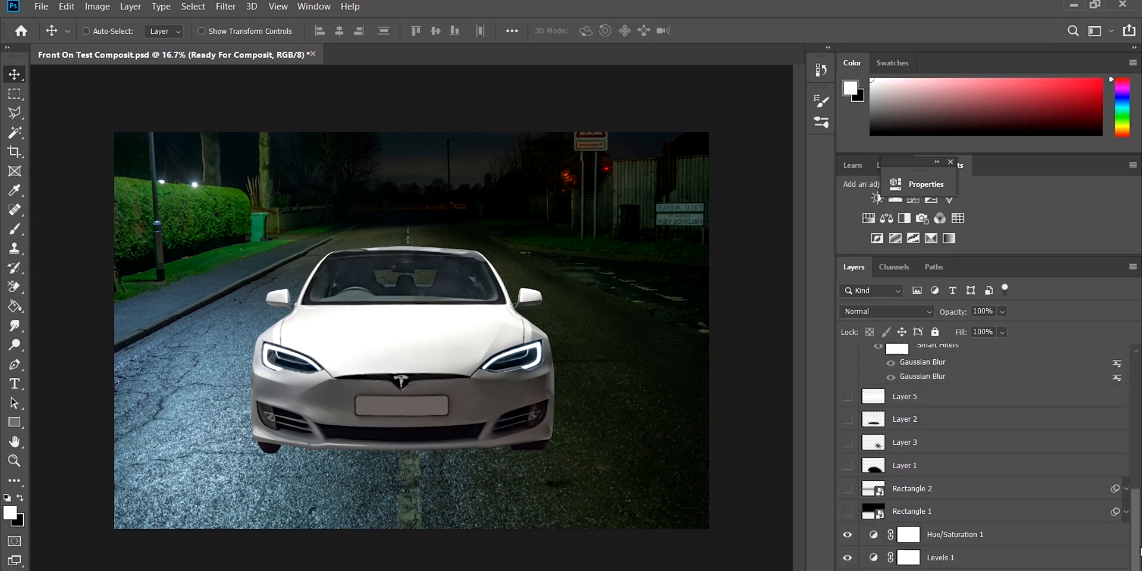
left_click(847, 512)
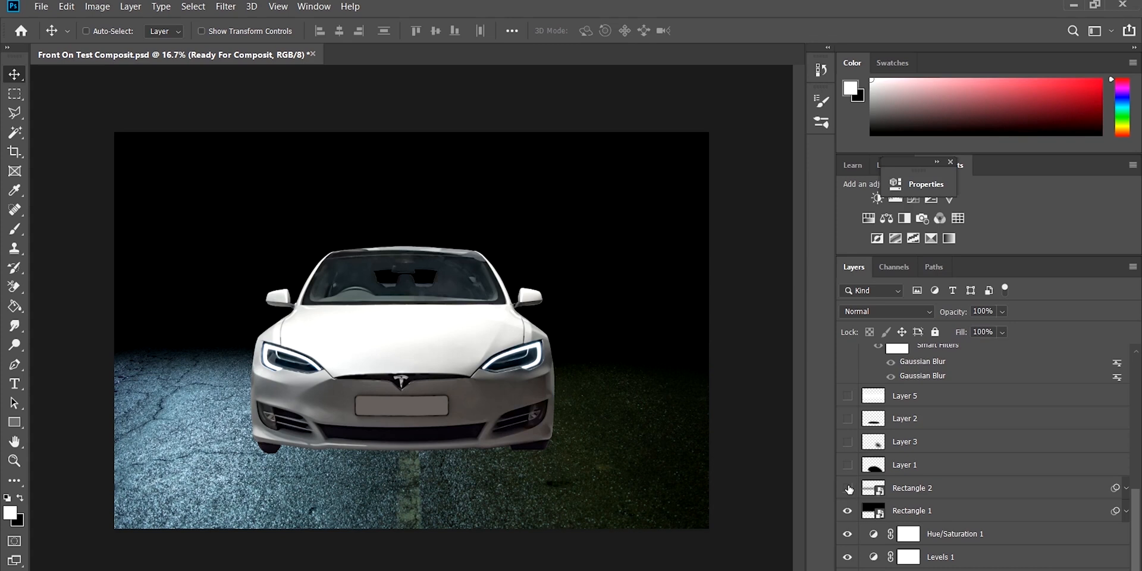
left_click(848, 487)
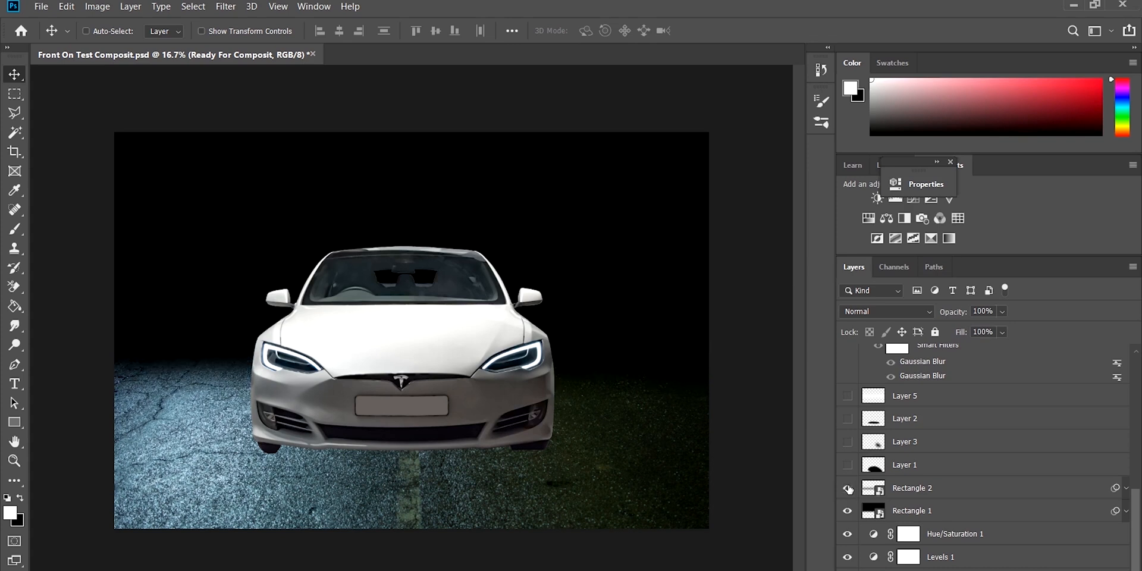
Show the shadow layers Layer 1, Layer 3 and Layer 2, and check the shading beneath the car up close
left_click(848, 465)
left_click(848, 442)
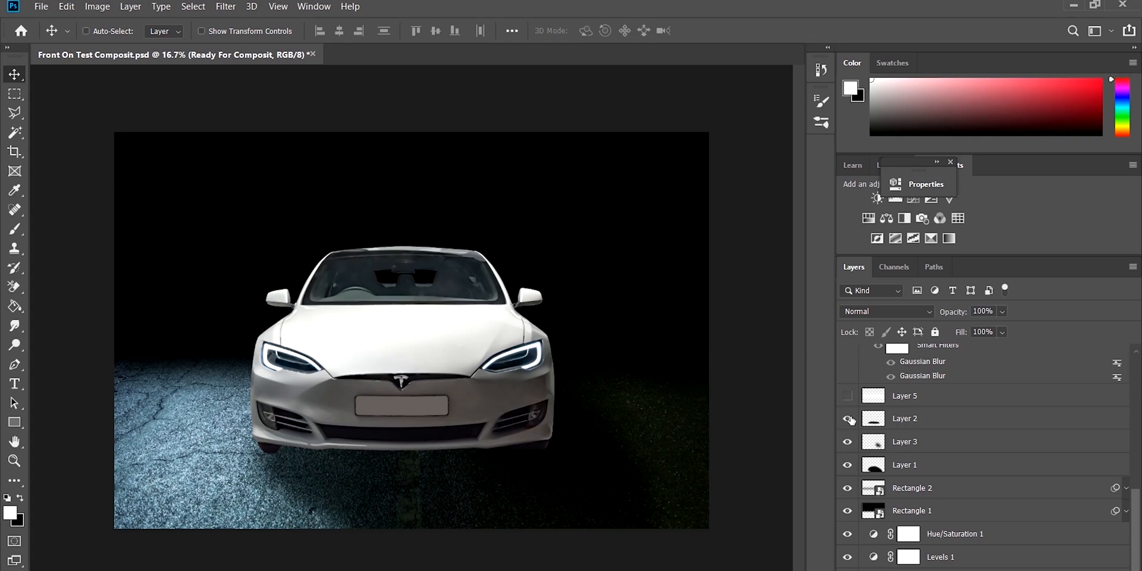
left_click(848, 419)
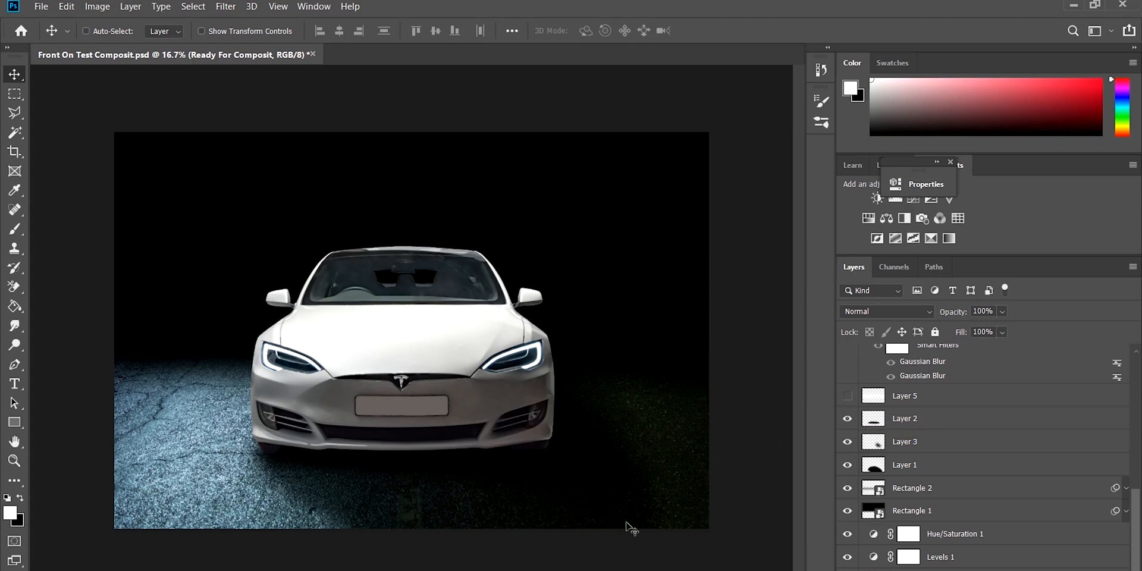
key("ctrl+plus")
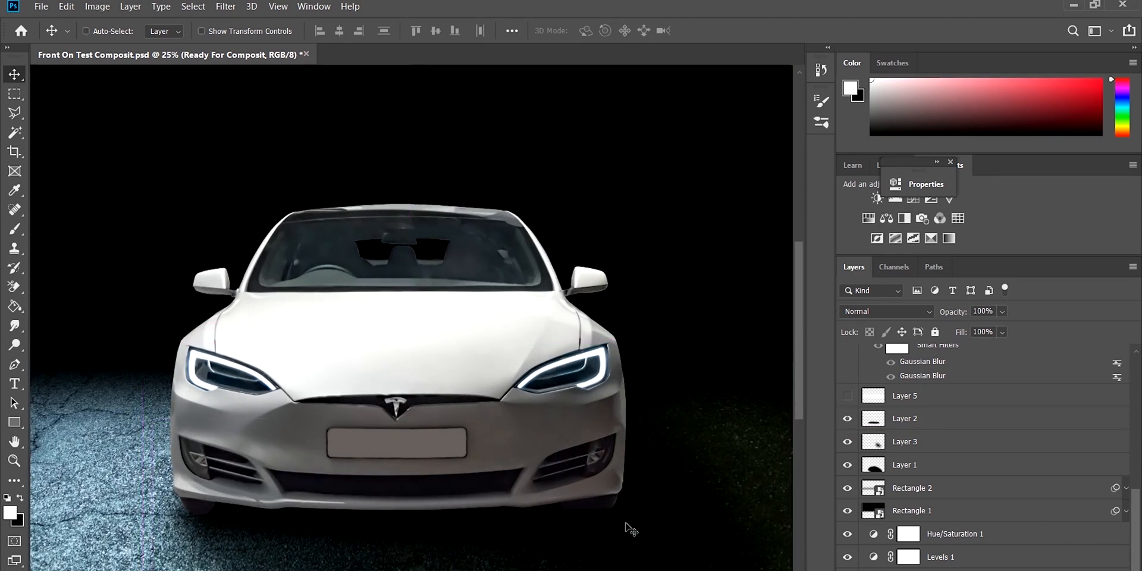
left_click_drag(797, 401, 784, 427)
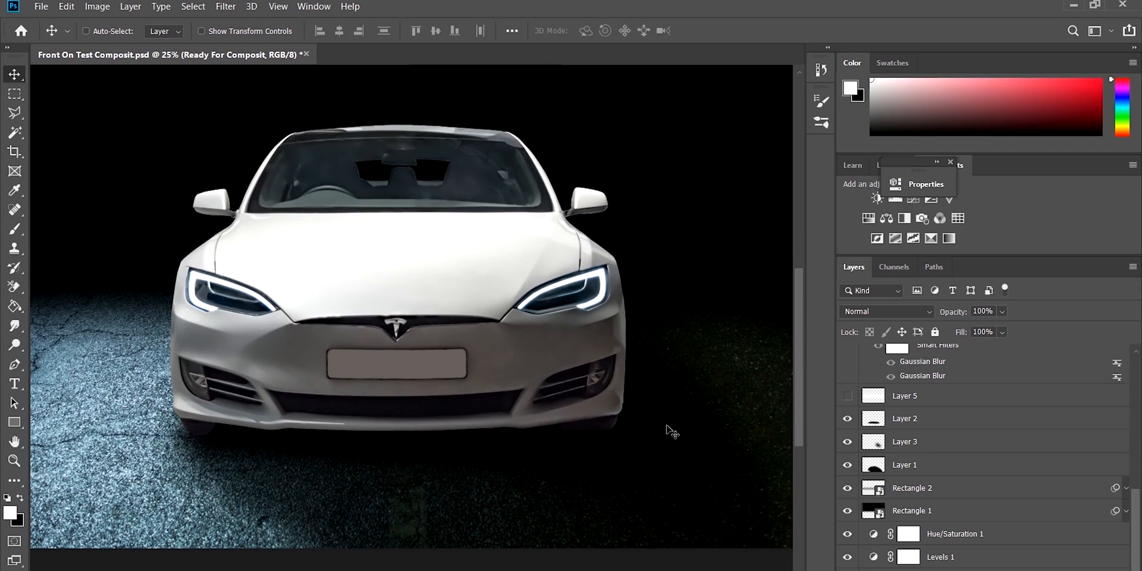
Show Layer 5, Rectangle 4 and the Lights layer to add the haze and red glow behind the car
left_click(847, 396)
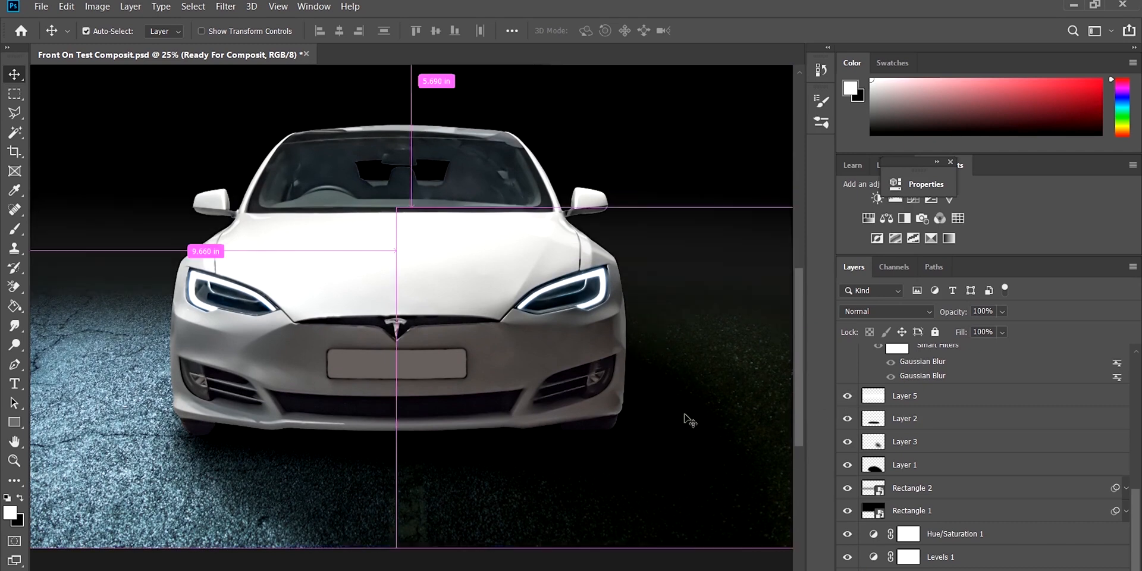
key("ctrl+minus")
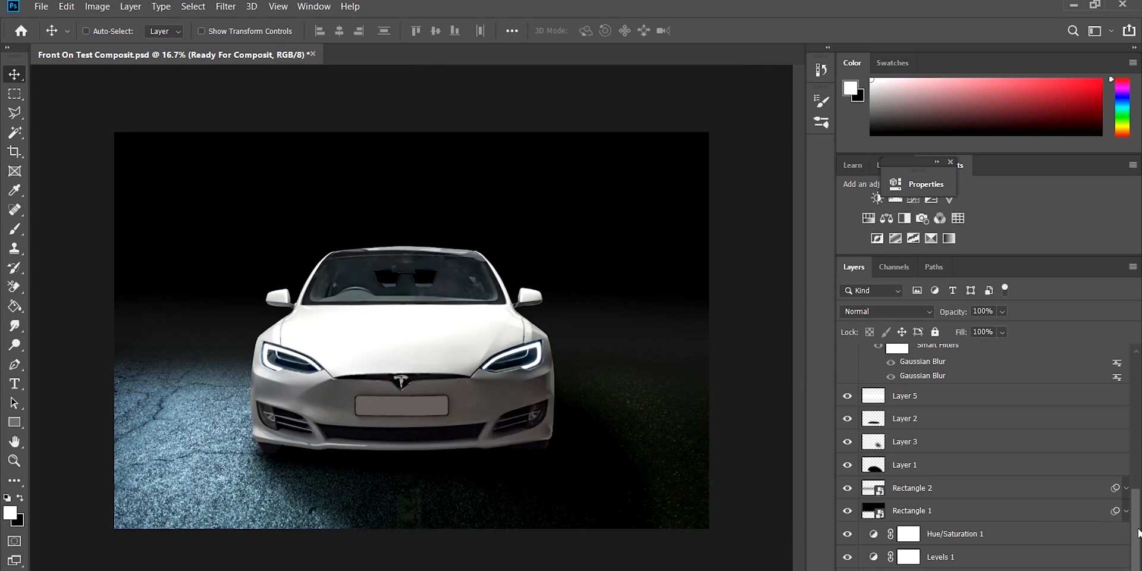
left_click_drag(1140, 534, 1140, 479)
left_click(848, 470)
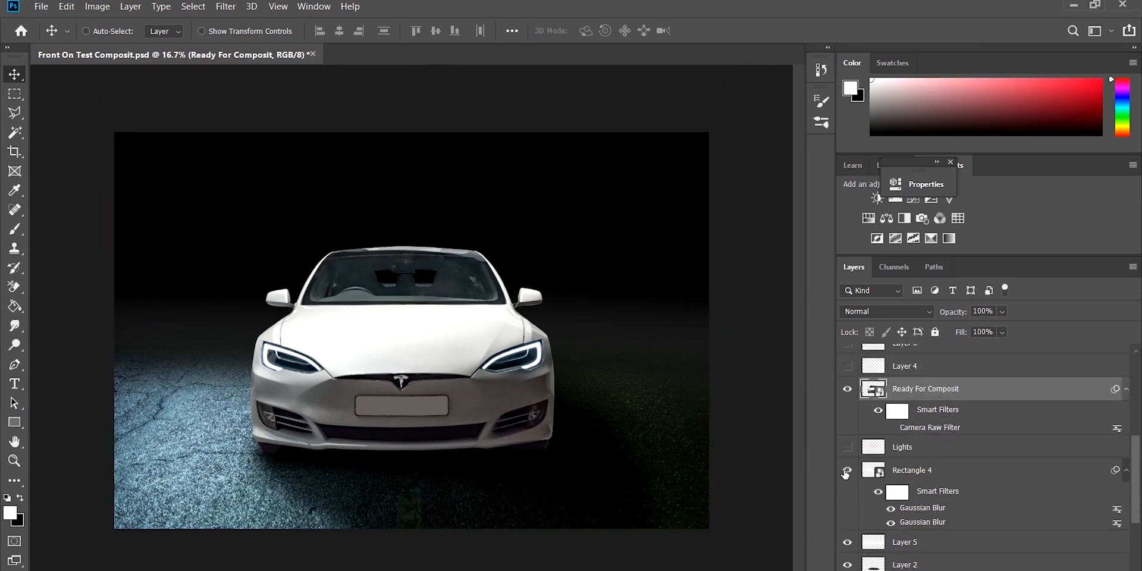
left_click(848, 447)
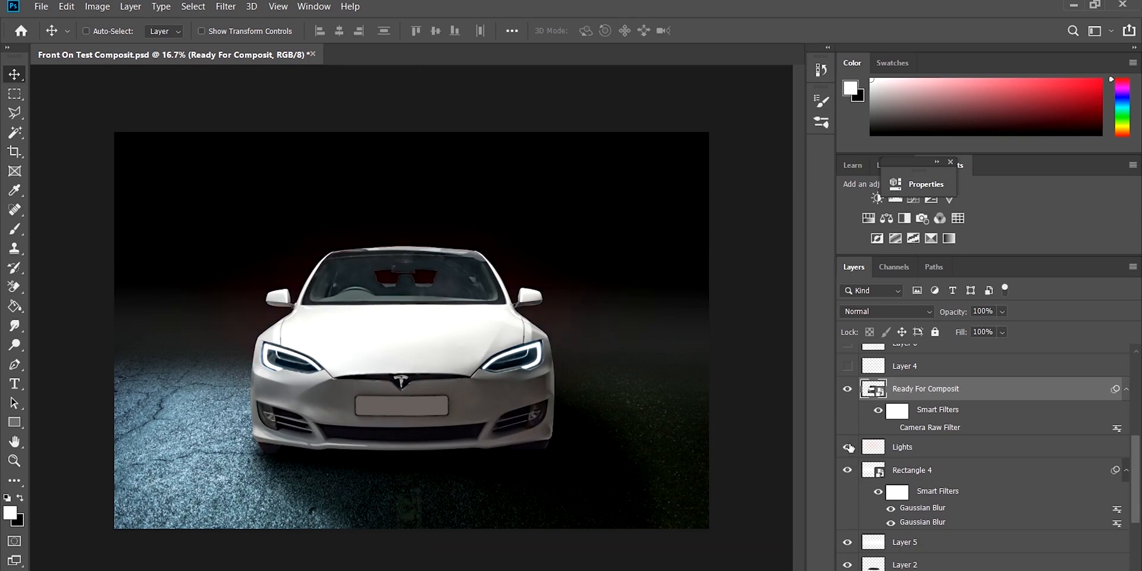
Show Layer 4, Layer 6 and Layer 7 to add the soft mist around the car
left_click_drag(1139, 469, 1139, 452)
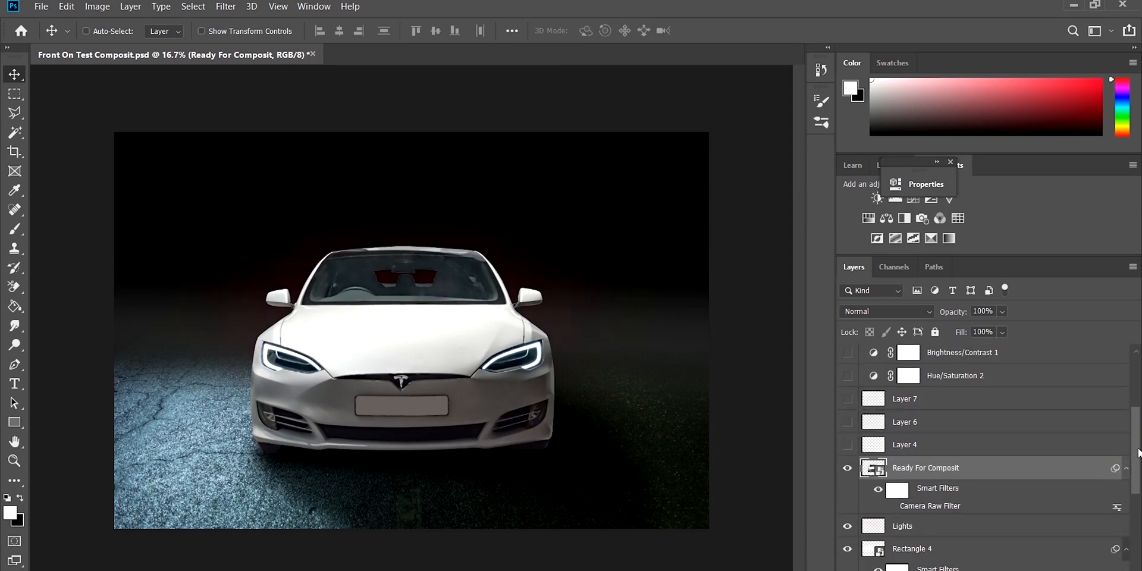
left_click(848, 446)
left_click(848, 423)
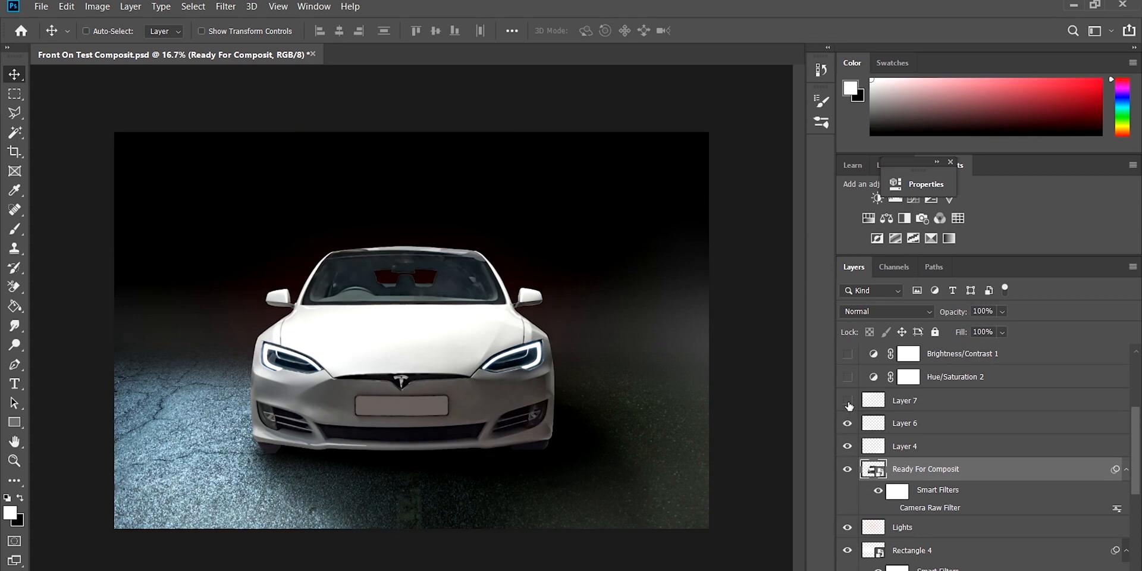
left_click(848, 401)
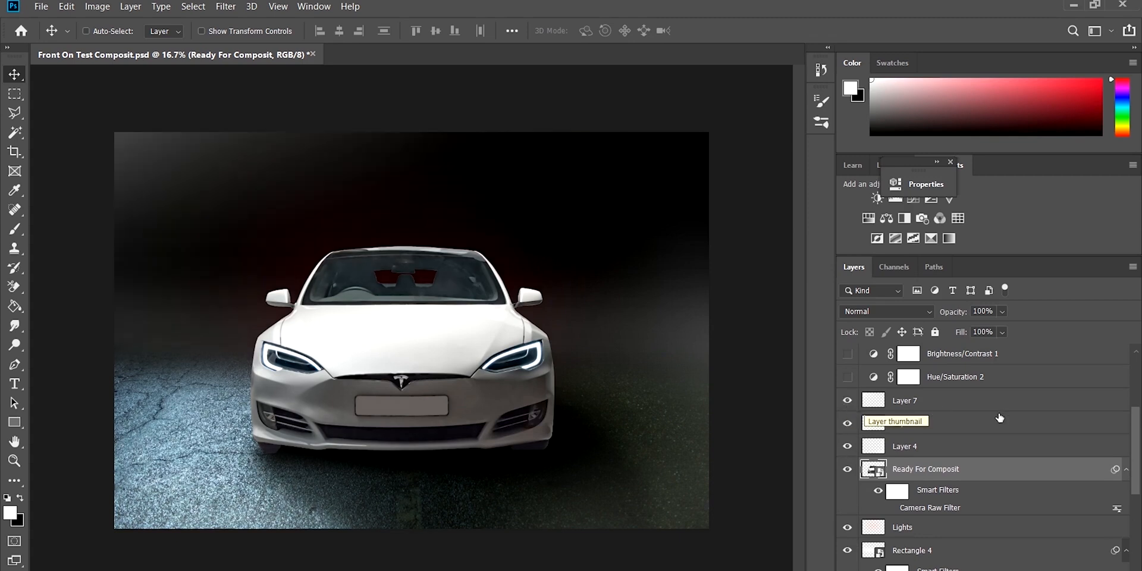
Show both Hue/Saturation 2 and 3 and Brightness/Contrast 1 and 2 adjustment layers, and select the hidden Rectangle 3 layer
scroll(1137, 450, "up", 2)
scroll(988, 452, "up", 3)
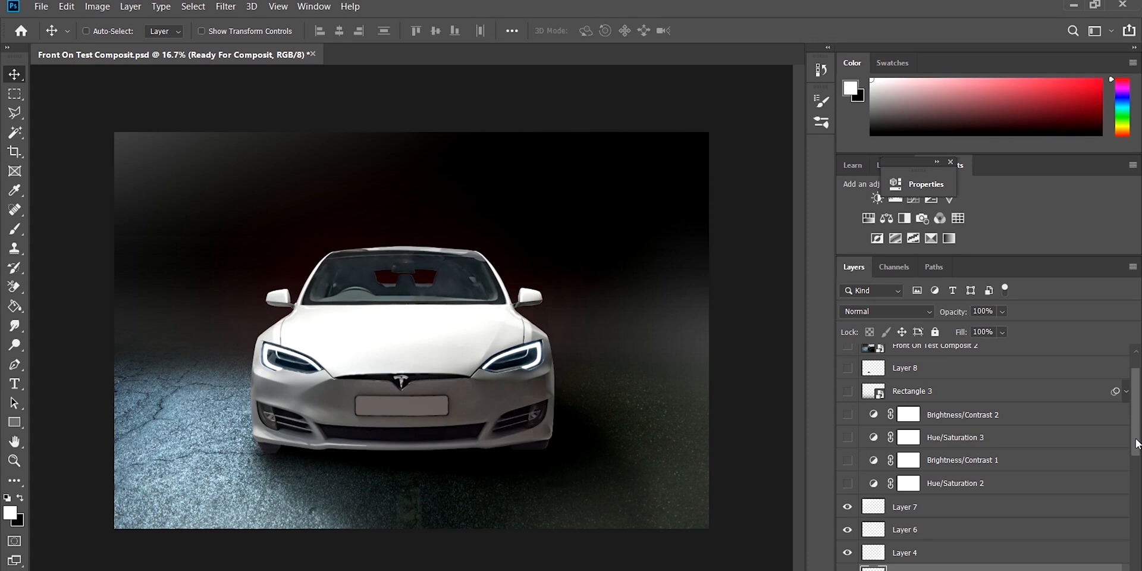
left_click_drag(1137, 443, 1137, 435)
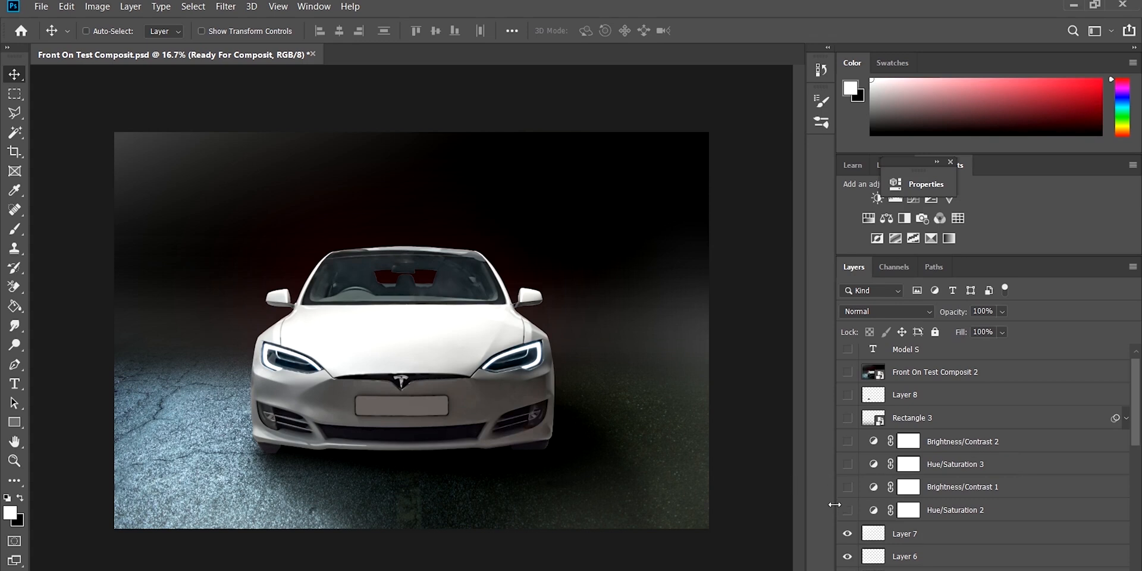
left_click_drag(848, 512, 849, 420)
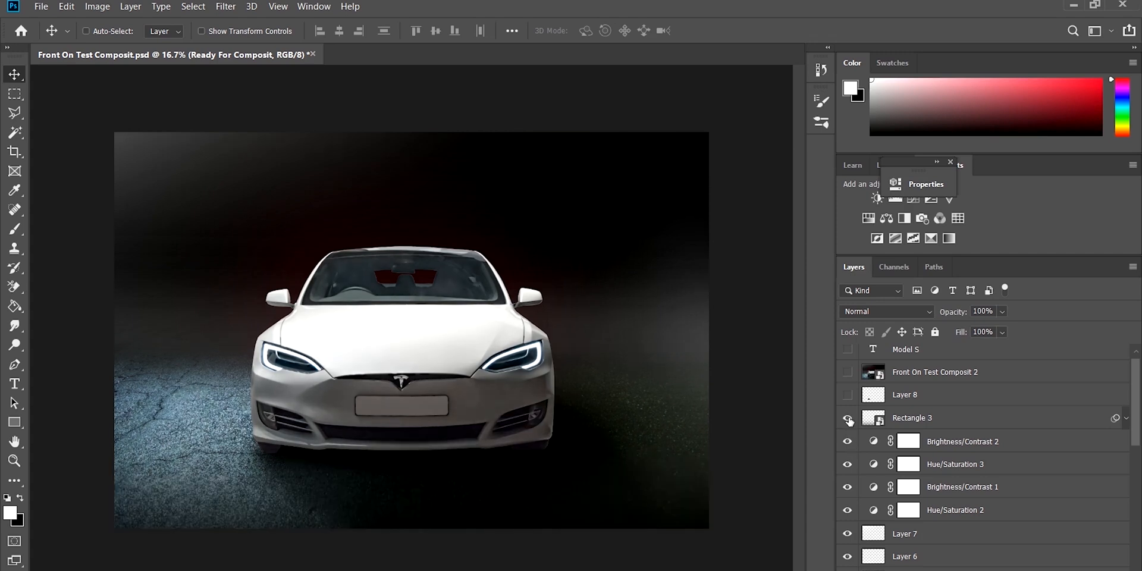
left_click(848, 419)
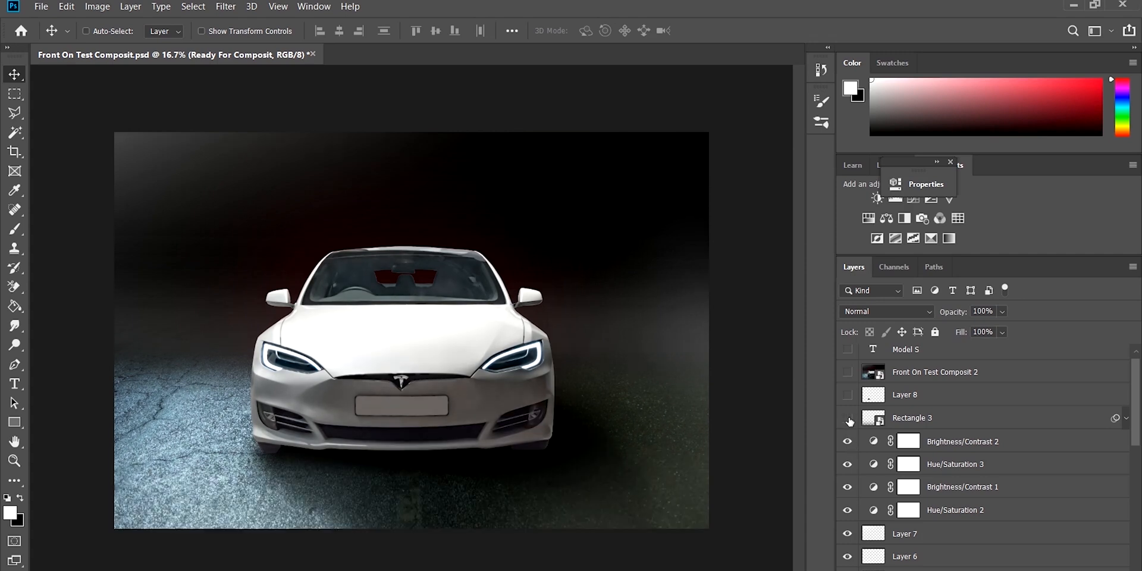
left_click(977, 427)
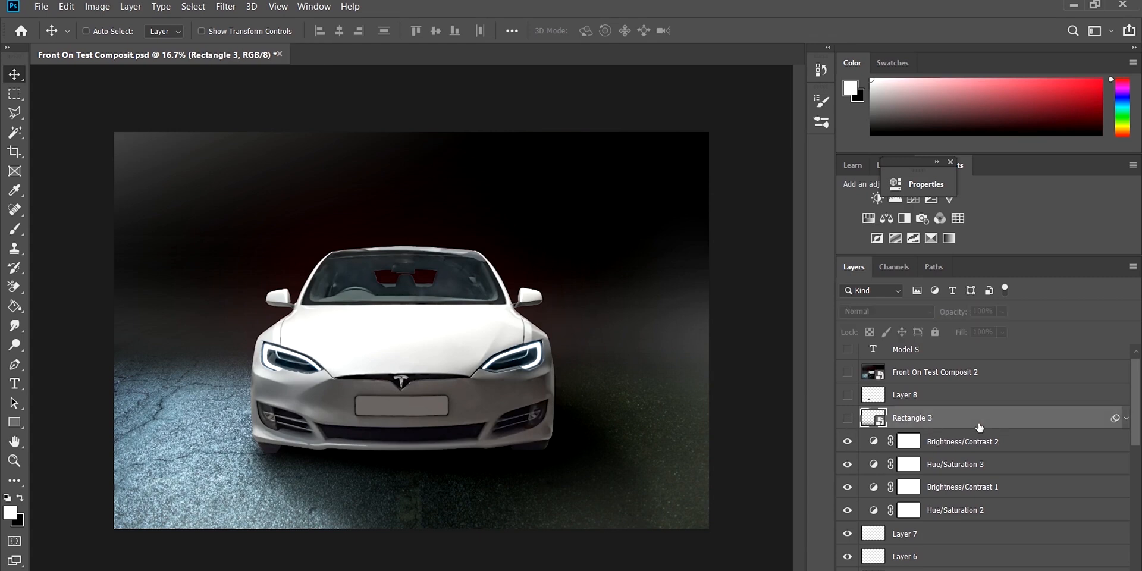
Compare the image with and without Layer 7 and the four Hue/Saturation and Brightness/Contrast adjustment layers above it
scroll(1139, 427, "up", 1)
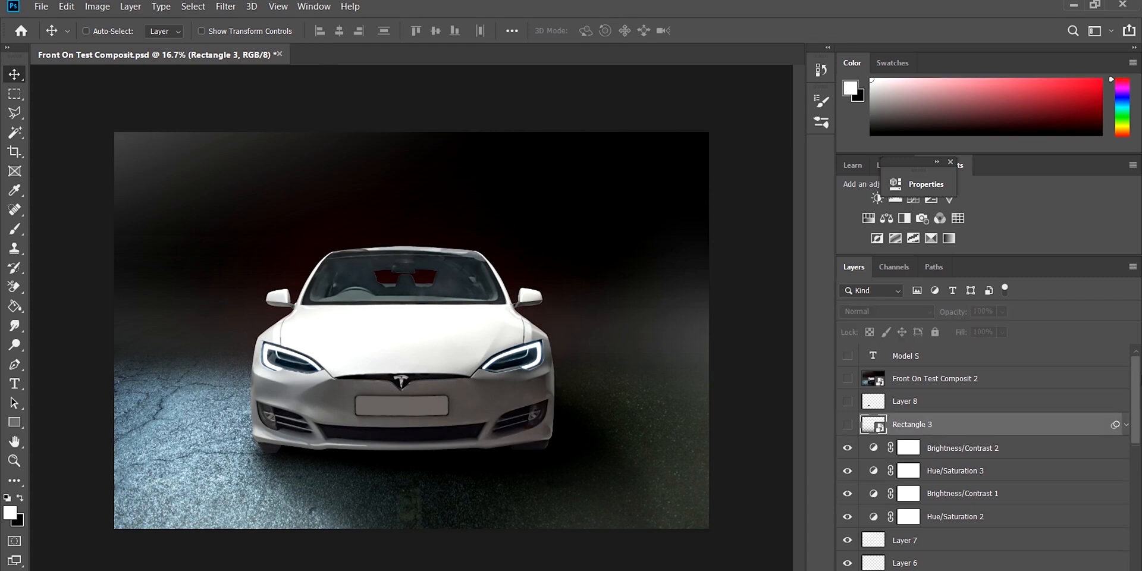
mouse_move(1138, 375)
left_mouse_down()
mouse_move(1138, 397)
mouse_move(1138, 386)
left_mouse_up()
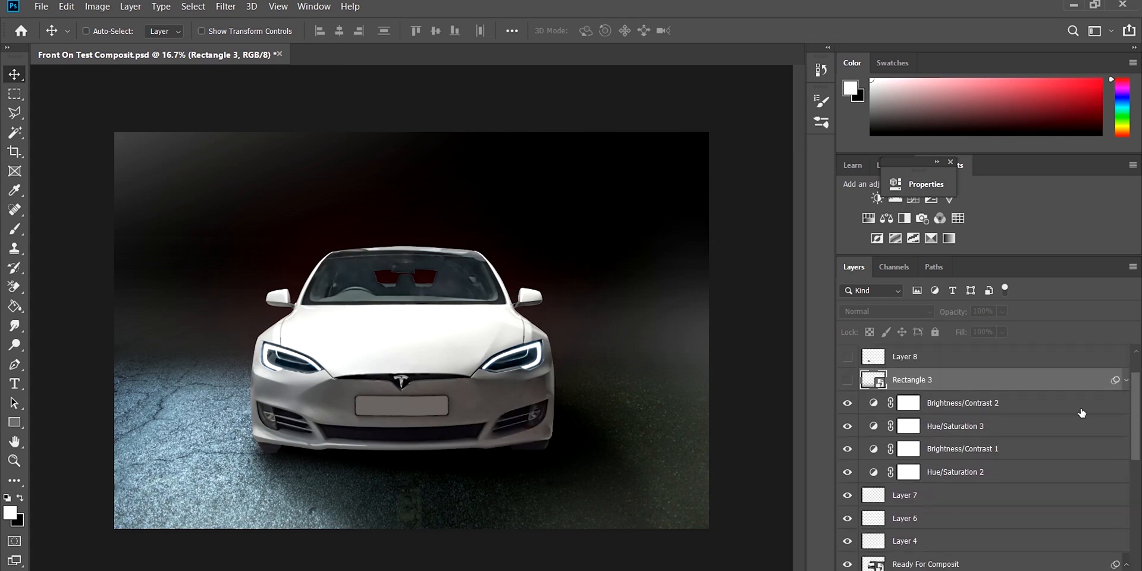
left_click(847, 496)
left_click(846, 499)
left_click_drag(1136, 434, 1139, 421)
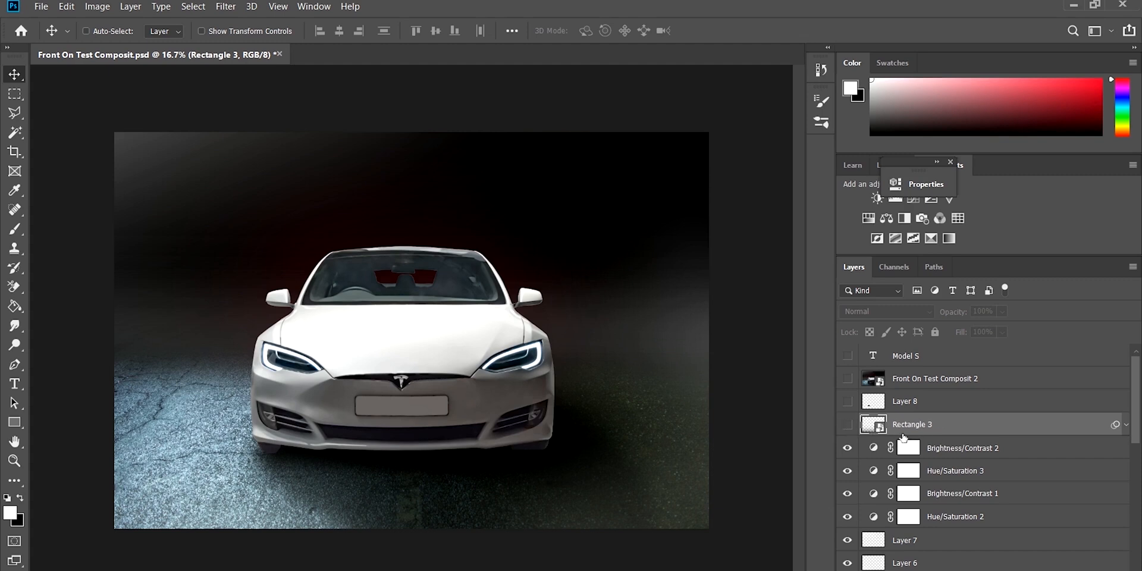
left_click_drag(848, 448, 848, 517)
left_click(847, 449)
Show Rectangle 3 and Layer 8 to darken the foreground, and check the area beneath the car up close
left_click(847, 425)
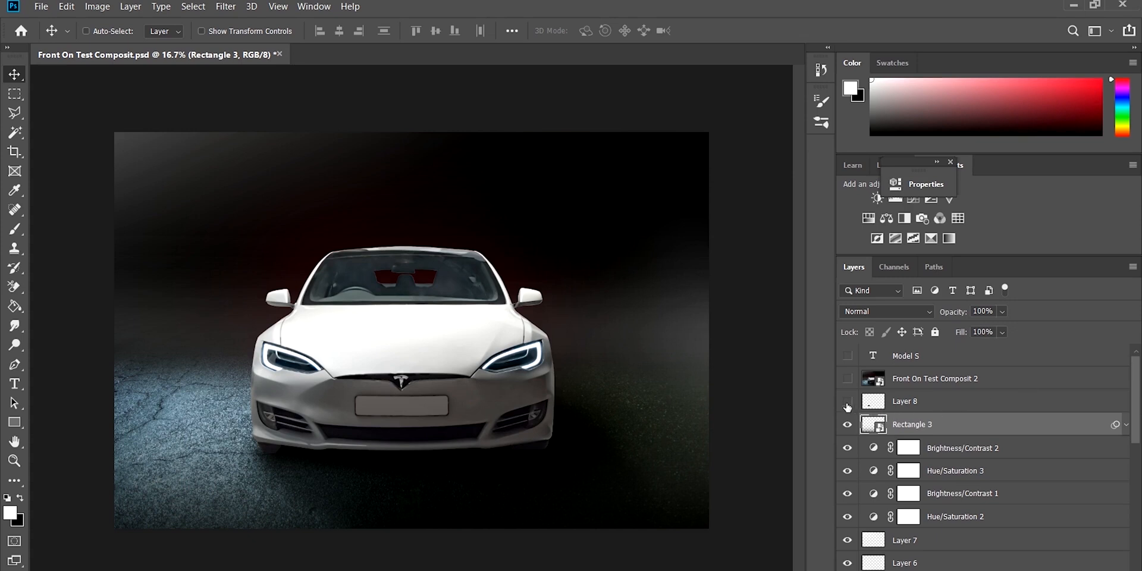
left_click(848, 403)
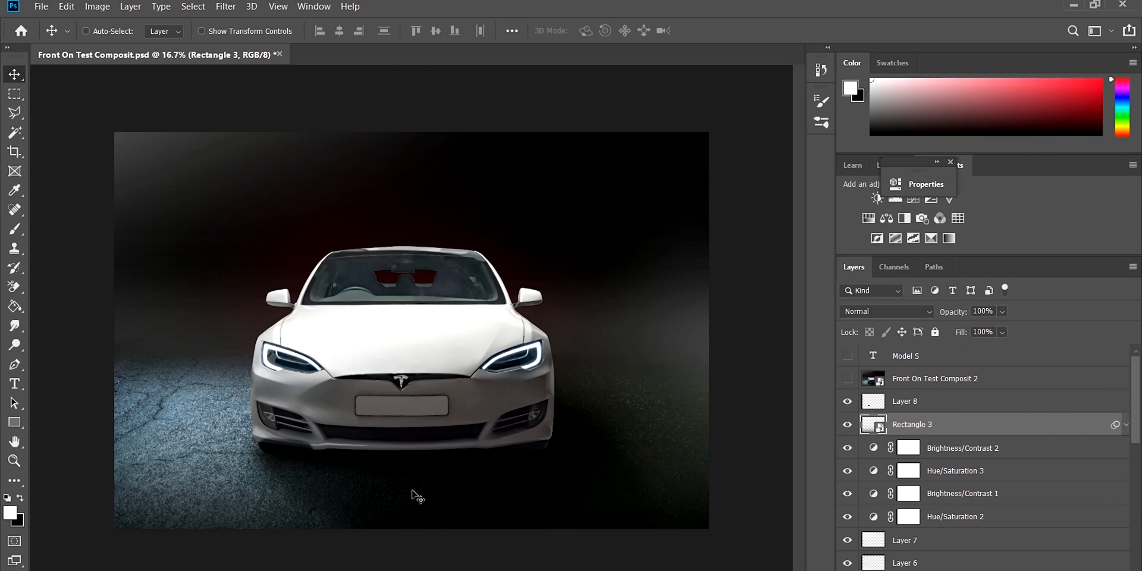
key("ctrl+plus")
key("ctrl+plus")
key("ctrl+minus")
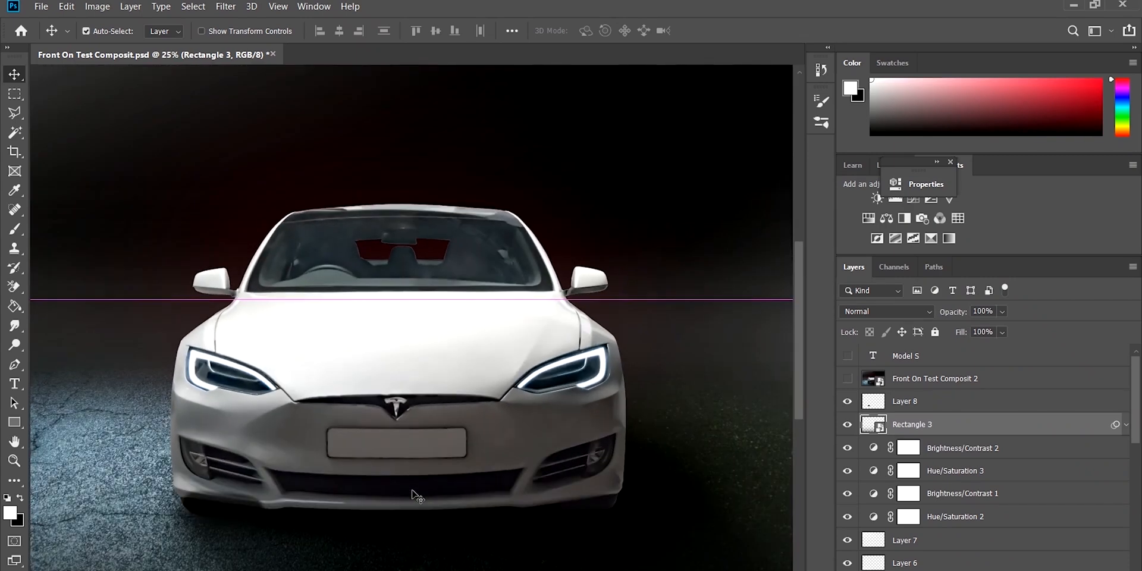
key("ctrl+minus")
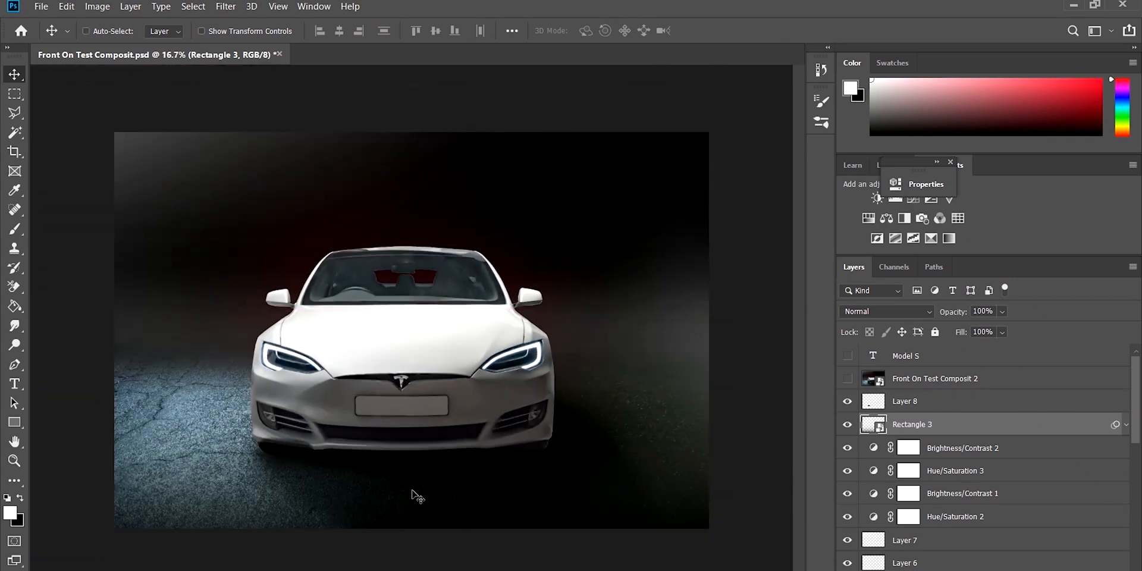
Edit the Camera Raw Filter on the Ready For Composit layer to darken the car
left_click_drag(1137, 421, 1135, 479)
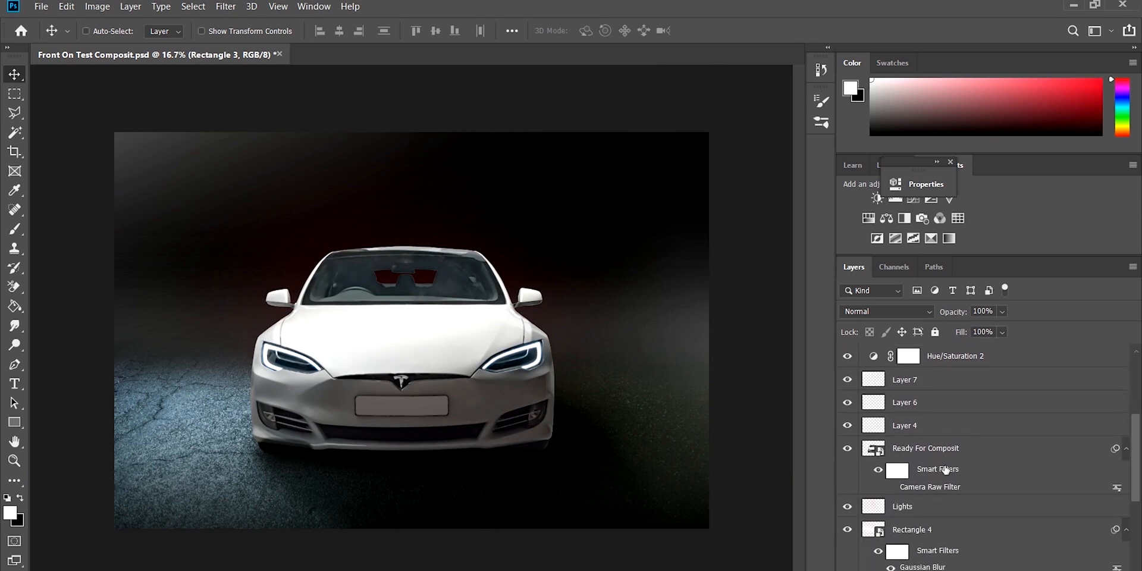
double_click(939, 488)
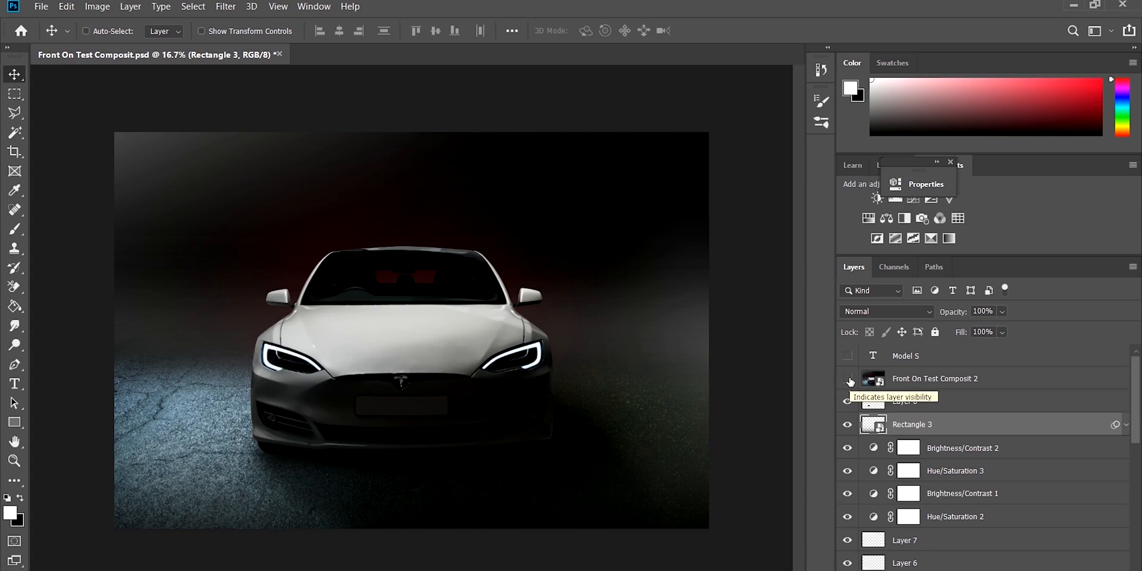
Show the Front On Test Composit 2 layer and examine the regraded car and headlights up close
left_click(847, 379)
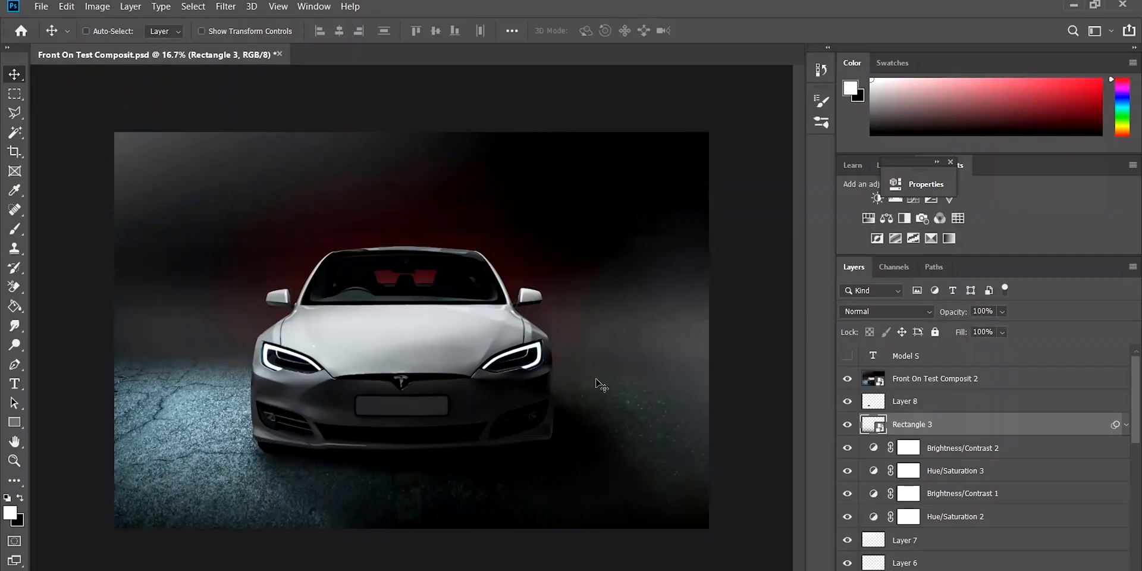
key("ctrl+equal")
key("ctrl+equal")
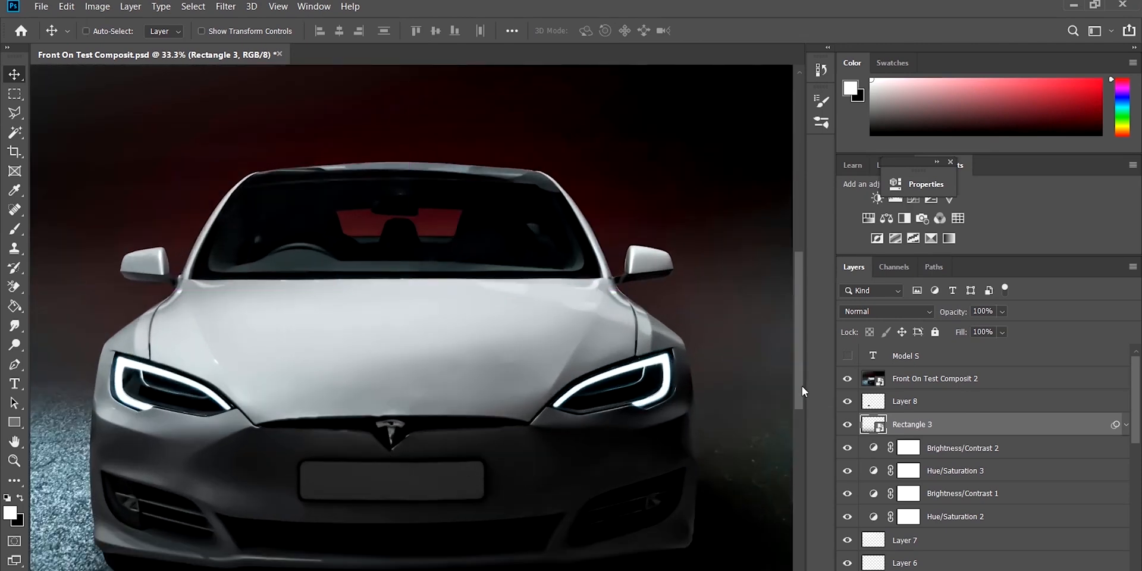
mouse_move(800, 394)
left_mouse_down()
mouse_move(794, 427)
mouse_move(789, 406)
left_mouse_up()
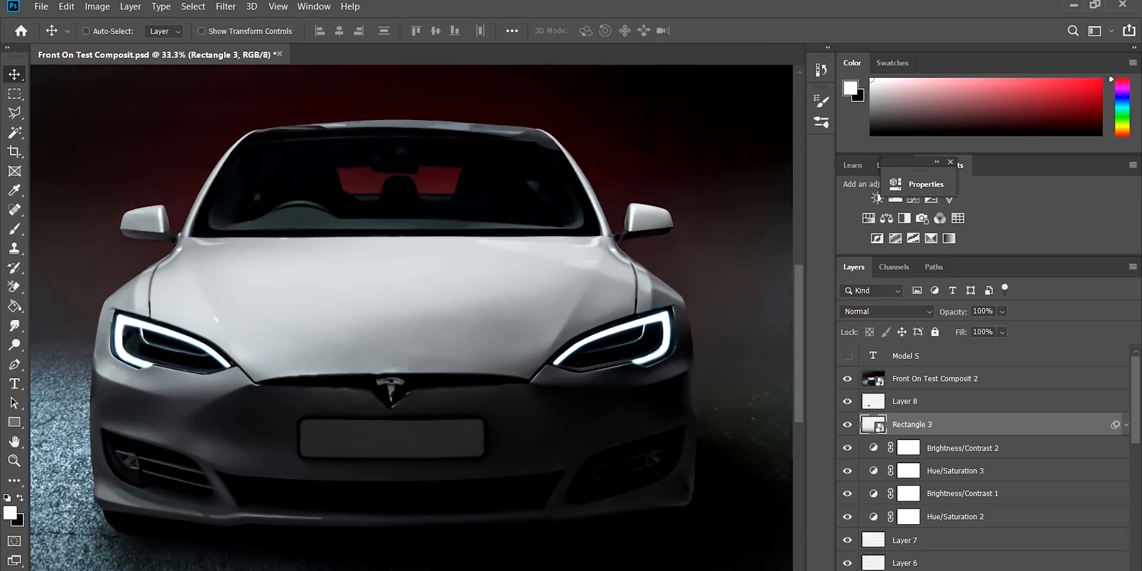
scroll(412, 318, "left", 2)
scroll(411, 317, "right", 1)
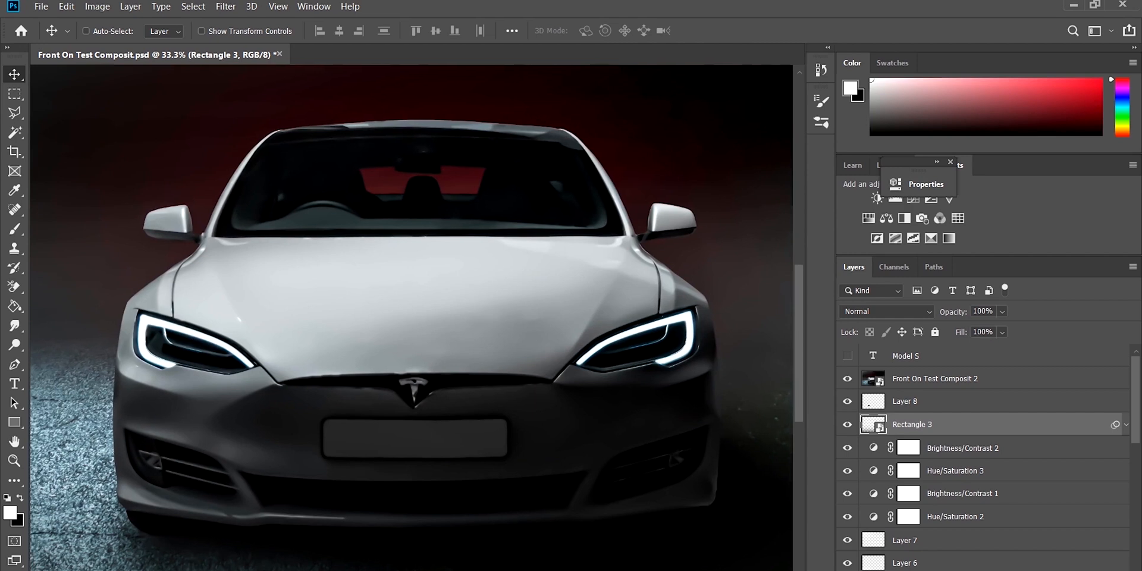
scroll(411, 317, "right", 1)
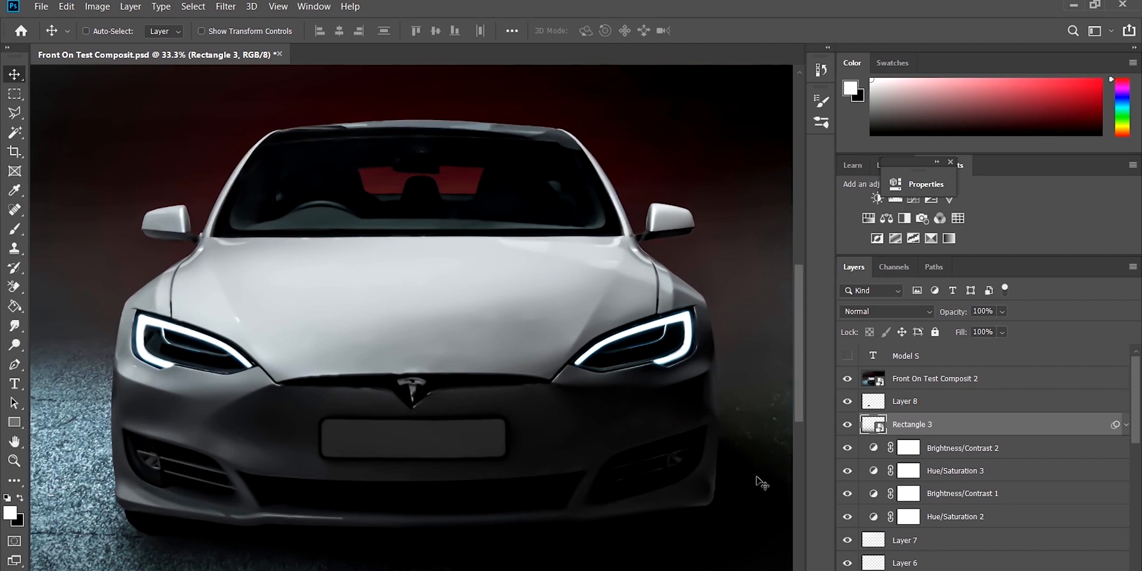
Show the Model S text layer on the number plate and check the lettering up close
left_click(848, 355)
key("ctrl+plus")
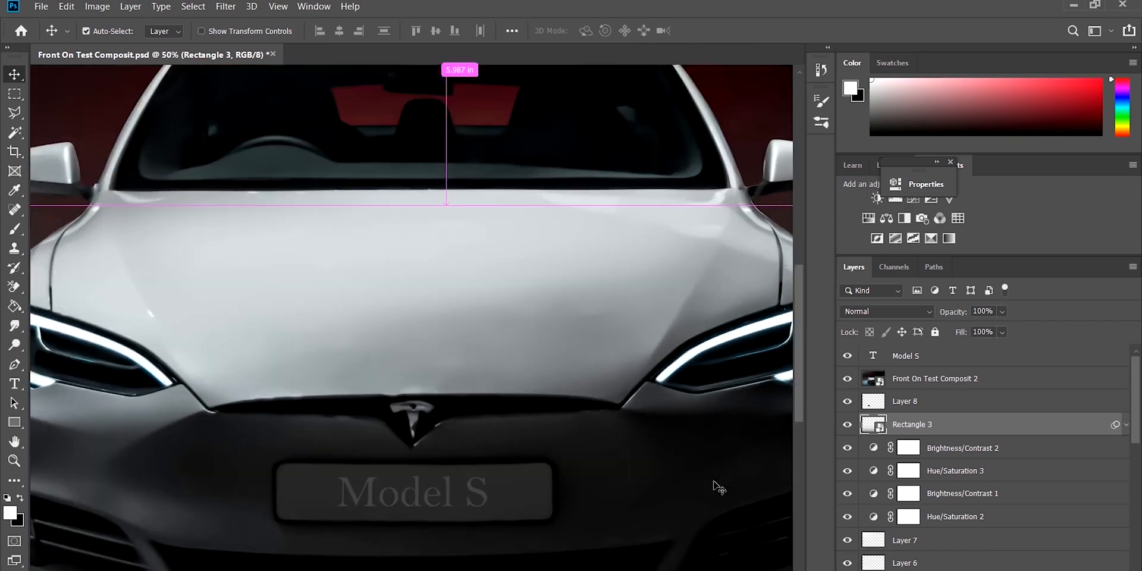
key("ctrl+minus")
key("ctrl+minus")
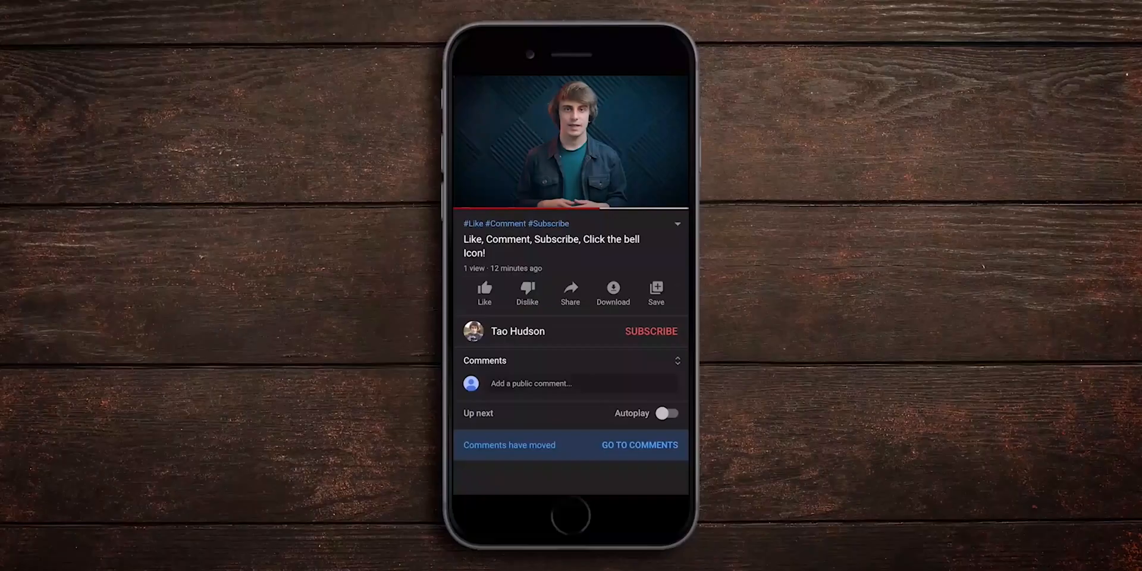